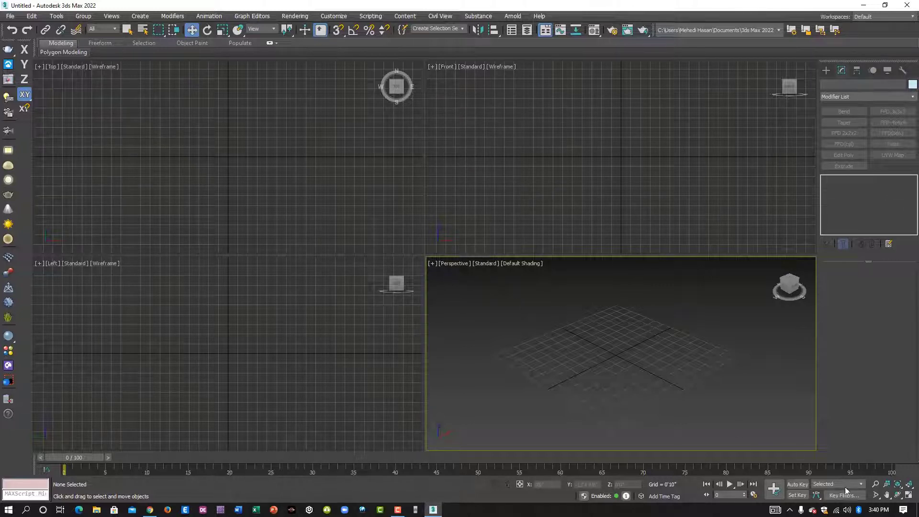
Maximize the Perspective viewport and create a teapot primitive with a radius of about 3'5 7/8" near the grid's center
{"action": "left_click", "coordinate": [909, 495]}
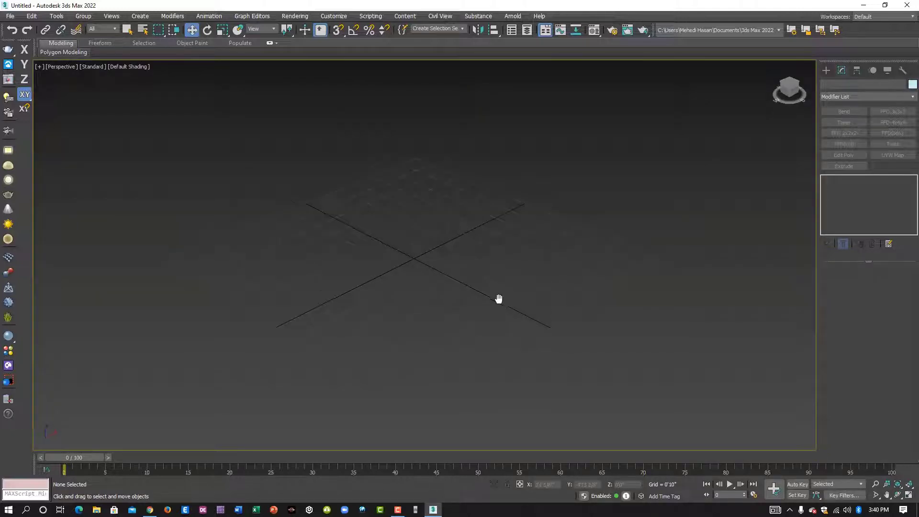
{"action": "middle_click_drag", "start_coordinate": [499, 299], "coordinate": [480, 294]}
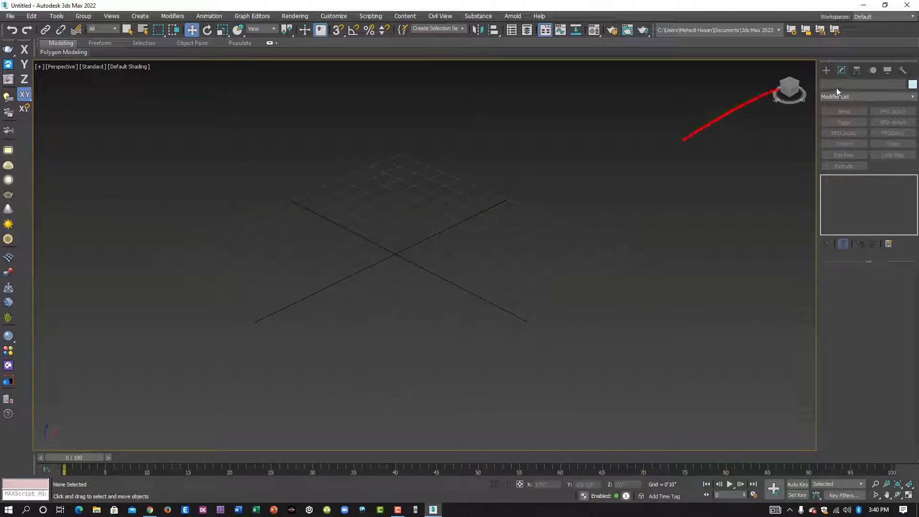
{"action": "left_click", "coordinate": [827, 71]}
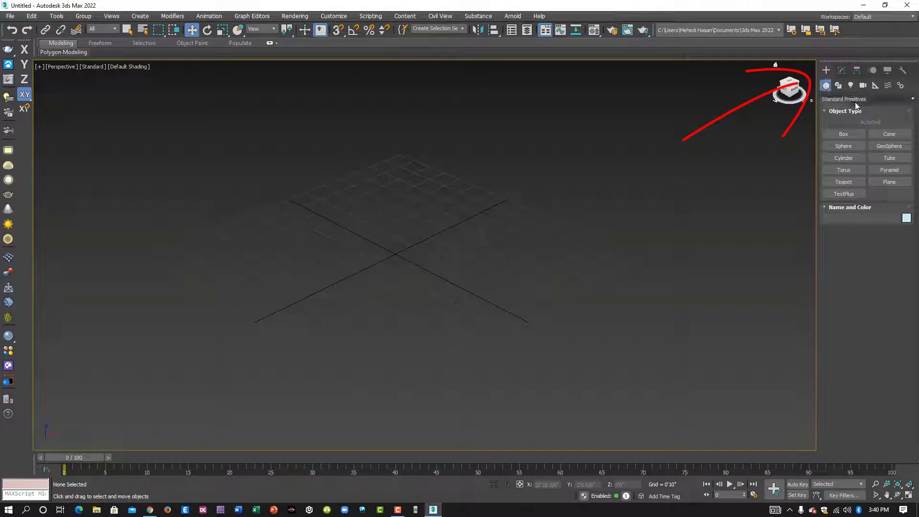
{"action": "left_click", "coordinate": [845, 182]}
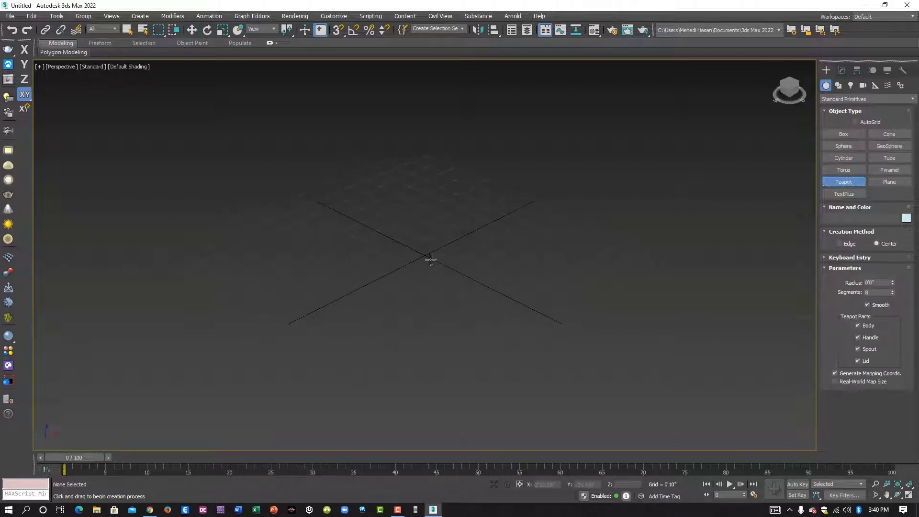
{"action": "left_click_drag", "start_coordinate": [393, 252], "coordinate": [417, 306]}
{"action": "middle_click_drag", "start_coordinate": [433, 282], "coordinate": [432, 330]}
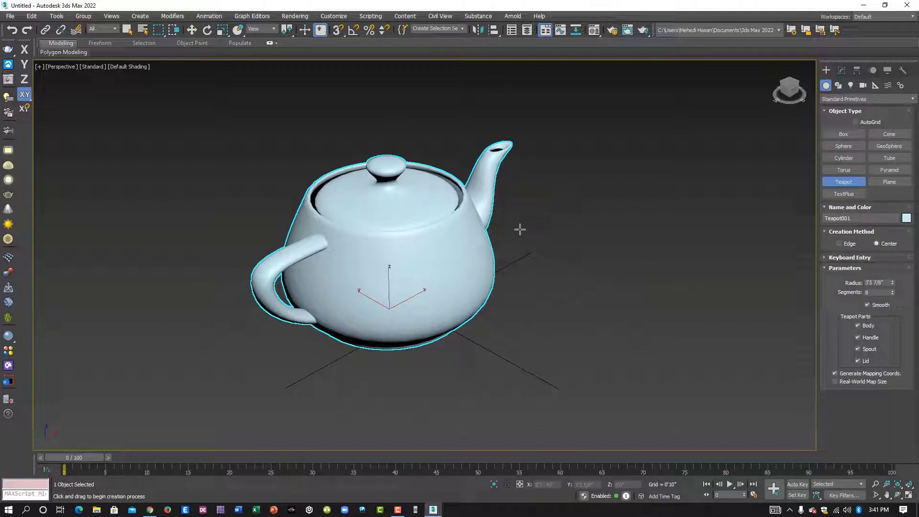
{"action": "middle_click_drag", "start_coordinate": [509, 248], "coordinate": [383, 241]}
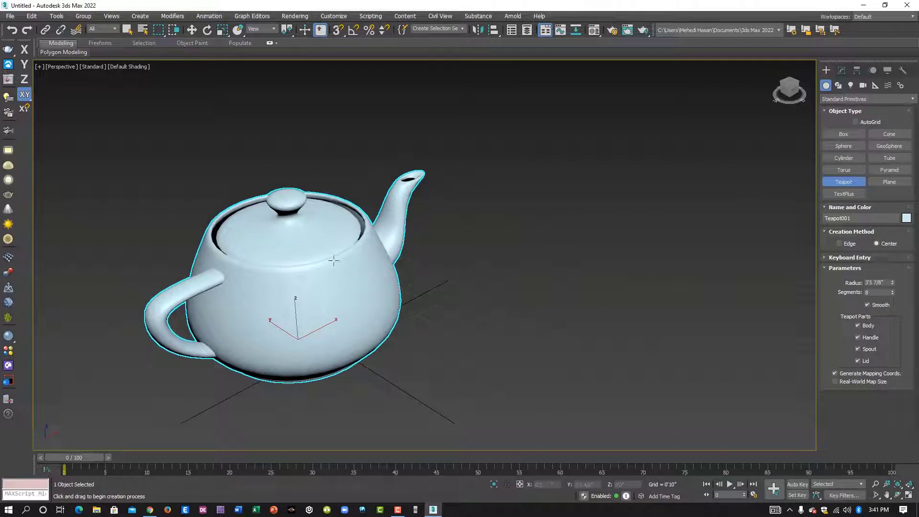
{"action": "scroll", "coordinate": [439, 231], "scroll_direction": "down", "scroll_amount": 3}
{"action": "middle_click_drag", "start_coordinate": [440, 258], "coordinate": [420, 269]}
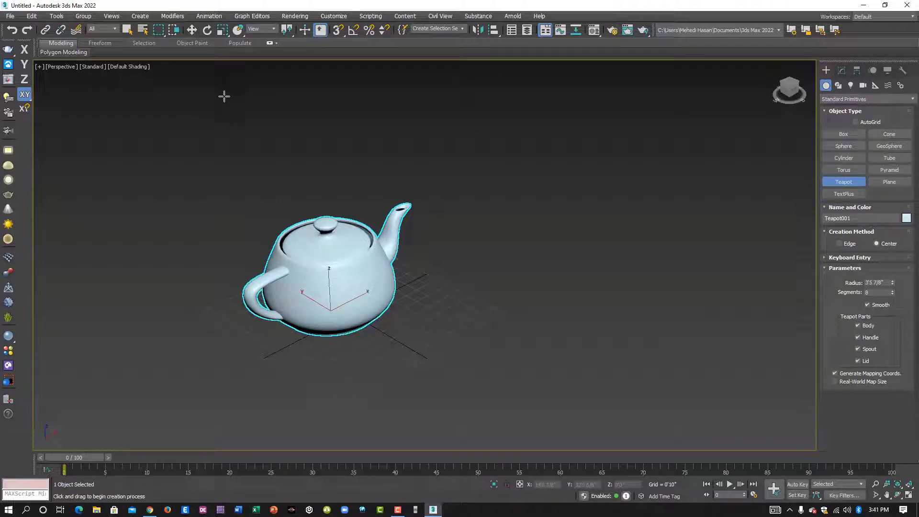
{"action": "left_click", "coordinate": [192, 30]}
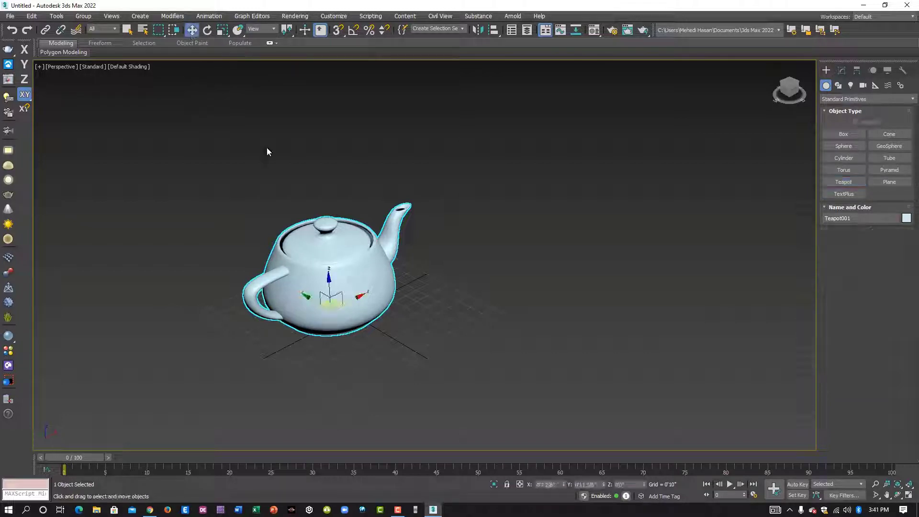
Mirror the teapot across the X axis as a copy with an offset of 10'0"
{"action": "middle_click_drag", "start_coordinate": [335, 302], "coordinate": [345, 305]}
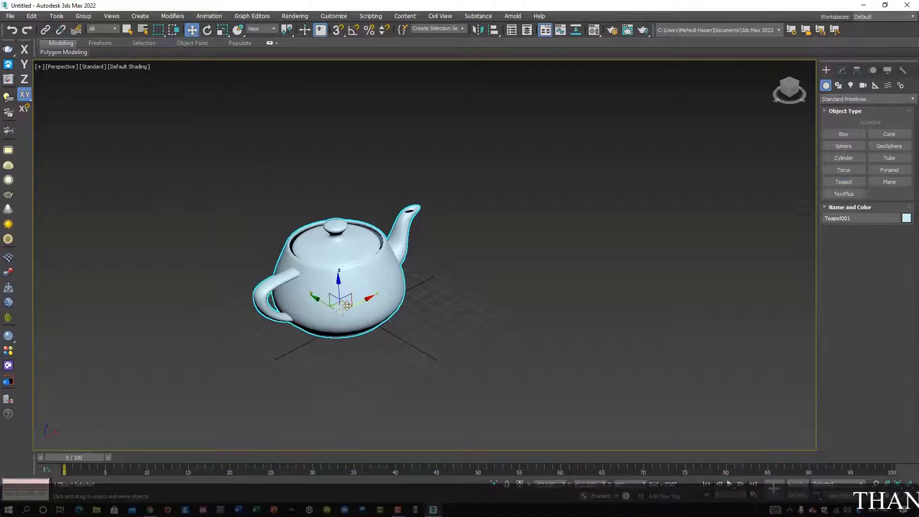
{"action": "scroll", "coordinate": [347, 306], "scroll_direction": "up", "scroll_amount": 2}
{"action": "scroll", "coordinate": [349, 296], "scroll_direction": "down", "scroll_amount": 4}
{"action": "scroll", "coordinate": [353, 289], "scroll_direction": "up", "scroll_amount": 2}
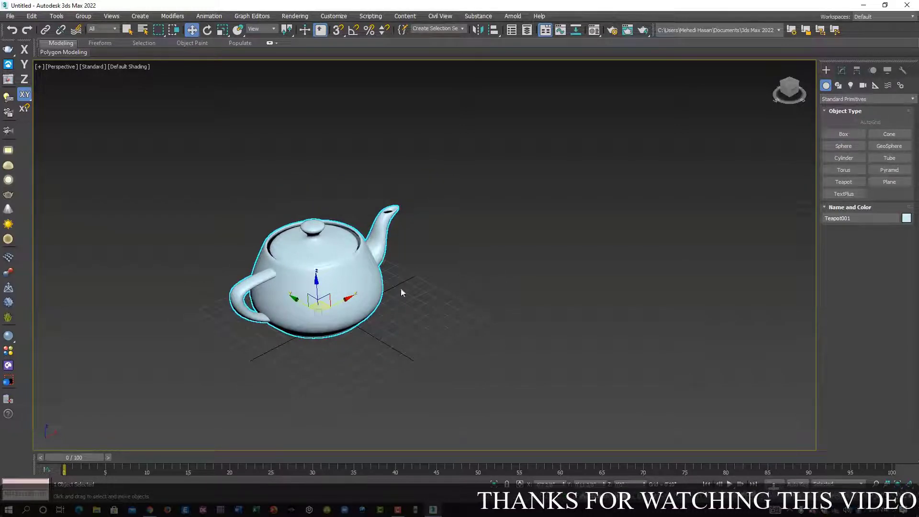
{"action": "left_click", "coordinate": [478, 30]}
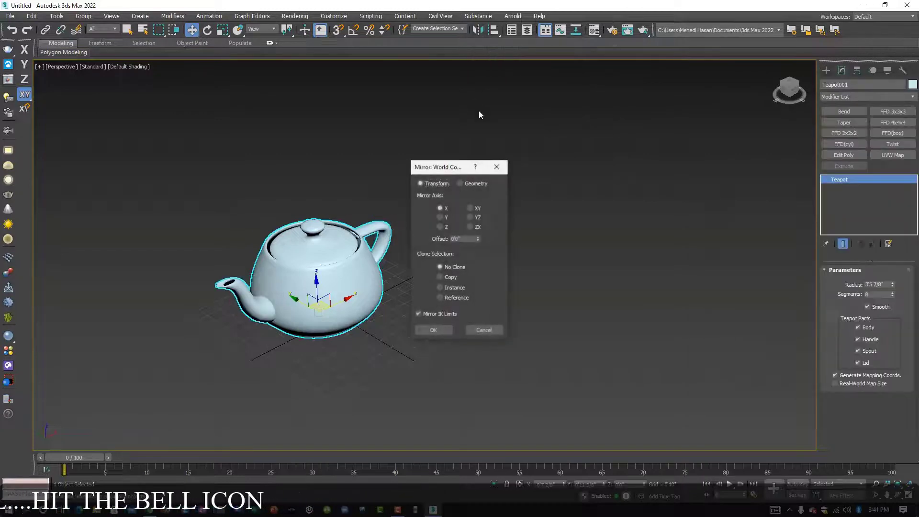
{"action": "mouse_move", "coordinate": [453, 170]}
{"action": "left_mouse_down"}
{"action": "mouse_move", "coordinate": [445, 165]}
{"action": "mouse_move", "coordinate": [472, 162]}
{"action": "mouse_move", "coordinate": [463, 158]}
{"action": "left_mouse_up"}
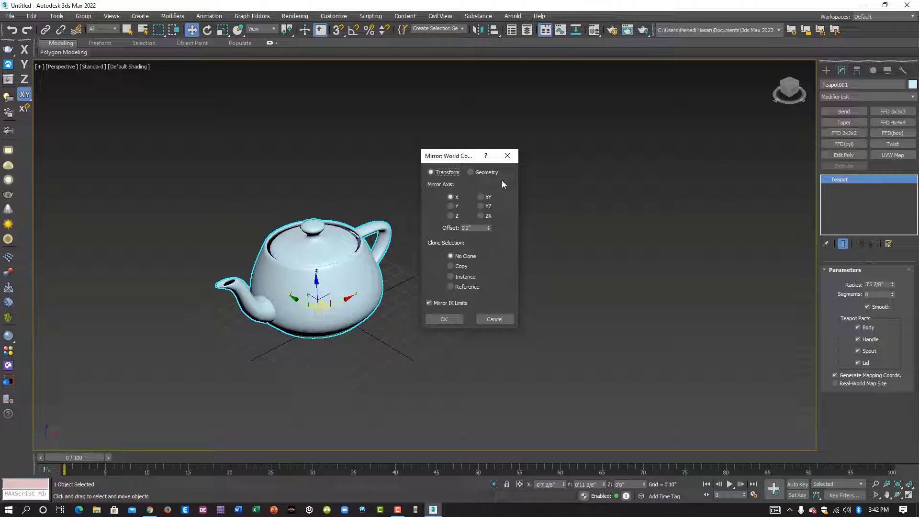
{"action": "left_click_drag", "start_coordinate": [468, 156], "coordinate": [458, 153]}
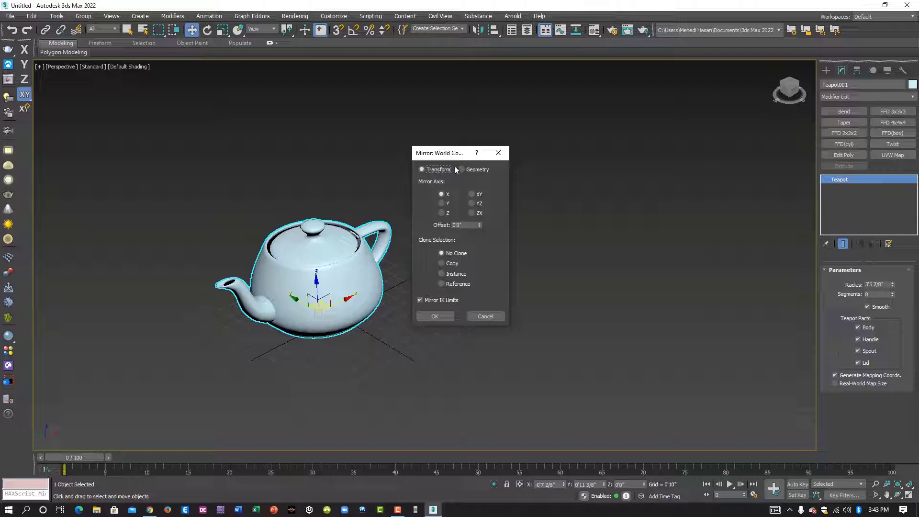
{"action": "left_click_drag", "start_coordinate": [456, 154], "coordinate": [471, 152]}
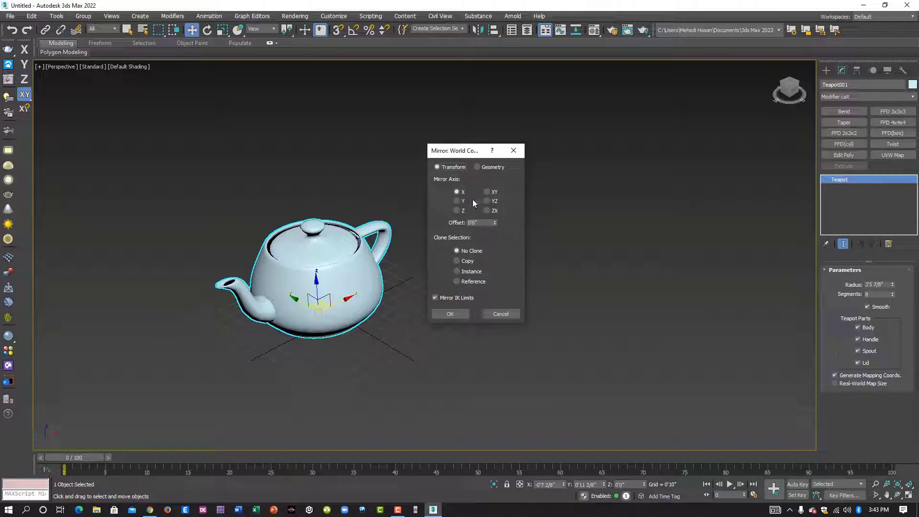
{"action": "double_click", "coordinate": [479, 223]}
{"action": "type", "text": "10"}
{"action": "left_click", "coordinate": [458, 261]}
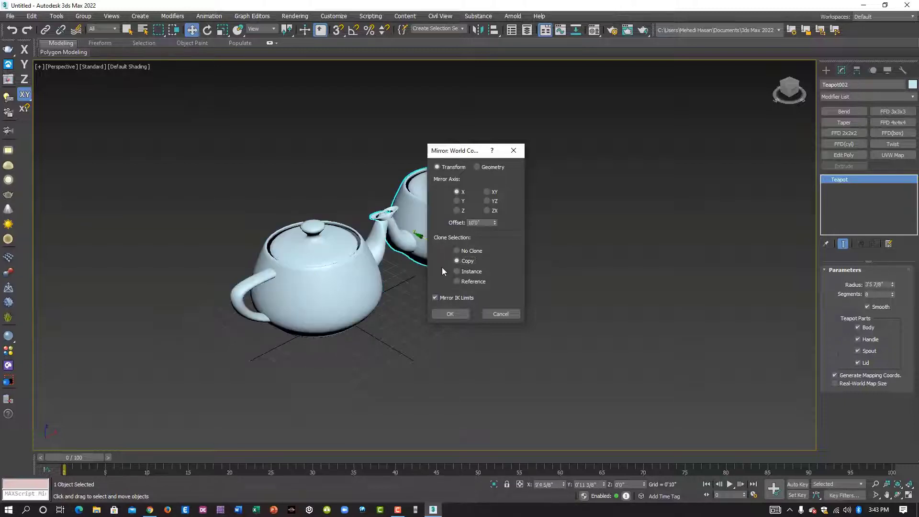
{"action": "left_click", "coordinate": [451, 314]}
Move the mirrored teapot along the X axis away from the original, to an X position of about 12'10 1/8"
{"action": "scroll", "coordinate": [418, 231], "scroll_direction": "up", "scroll_amount": 3}
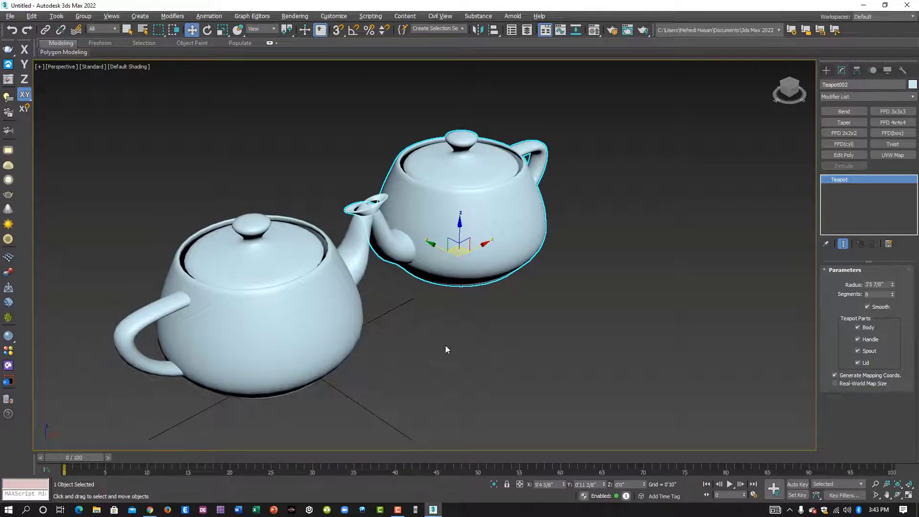
{"action": "middle_click_drag", "start_coordinate": [445, 350], "coordinate": [351, 337], "text": "alt"}
{"action": "left_click", "coordinate": [235, 299]}
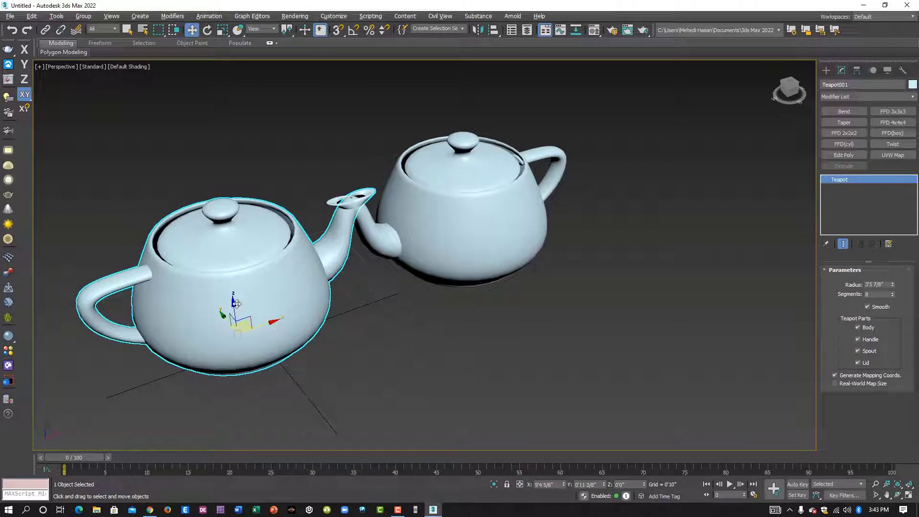
{"action": "left_click", "coordinate": [452, 217]}
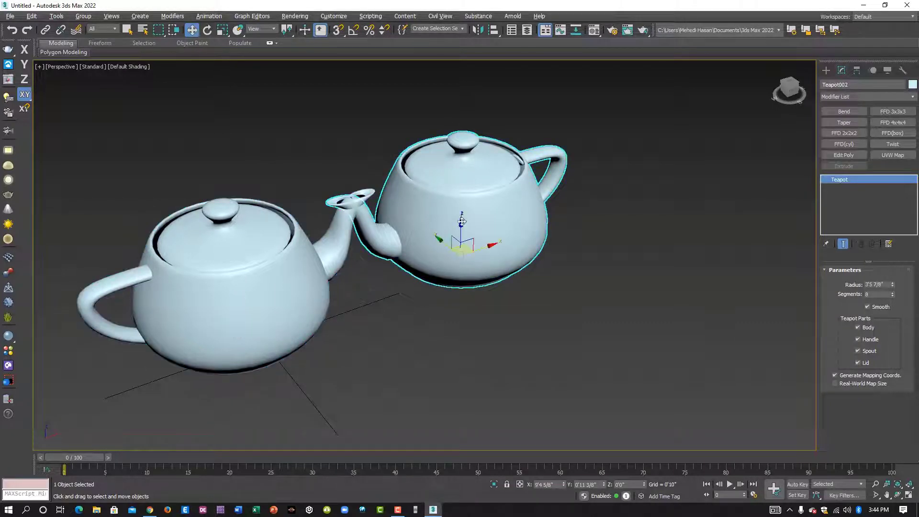
{"action": "middle_click_drag", "start_coordinate": [451, 278], "coordinate": [484, 268]}
{"action": "left_click_drag", "start_coordinate": [542, 223], "coordinate": [606, 217]}
{"action": "middle_click_drag", "start_coordinate": [508, 259], "coordinate": [510, 286], "text": "alt"}
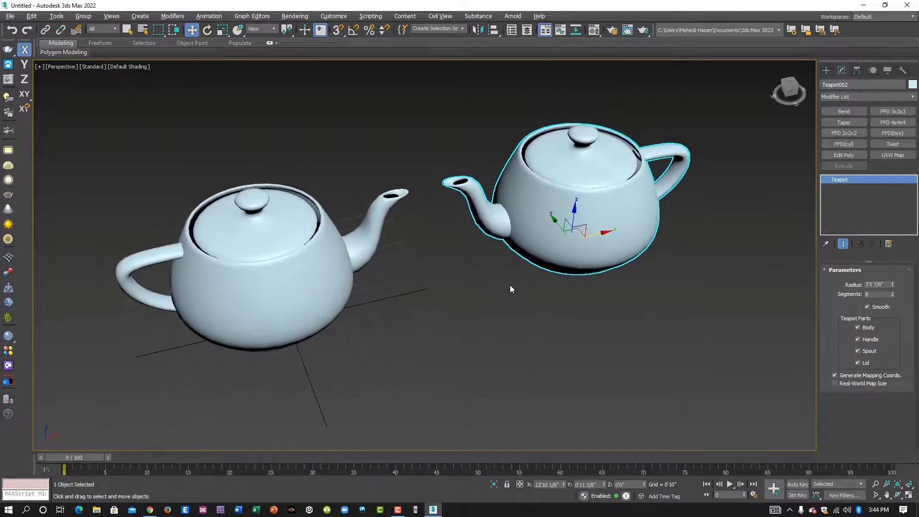
Delete the teapot copy that was mirrored across the X axis
{"action": "scroll", "coordinate": [457, 277], "scroll_direction": "down", "scroll_amount": 3}
{"action": "middle_click_drag", "start_coordinate": [439, 285], "coordinate": [450, 263]}
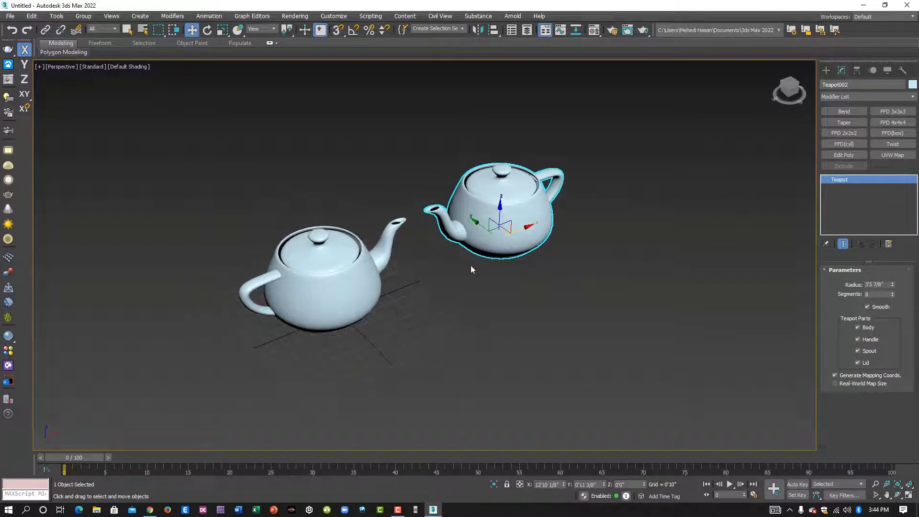
{"action": "scroll", "coordinate": [515, 244], "scroll_direction": "up", "scroll_amount": 2}
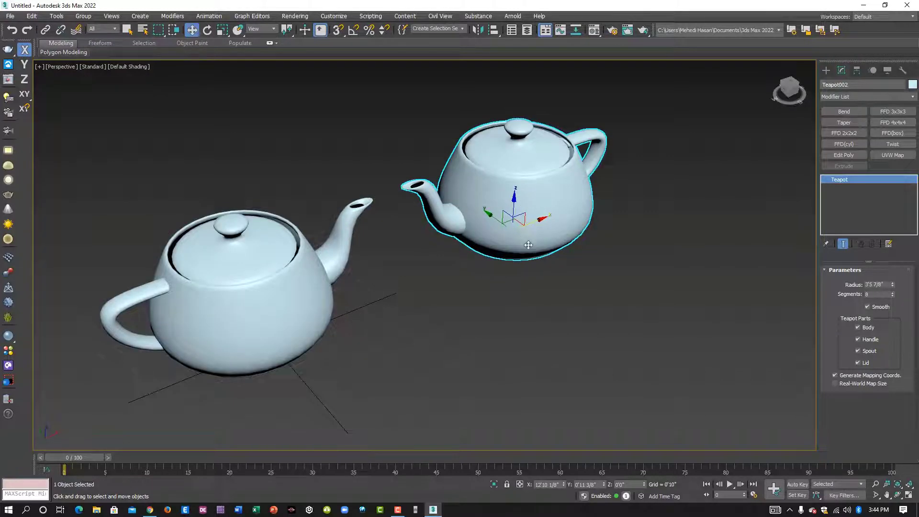
{"action": "key", "text": "Delete"}
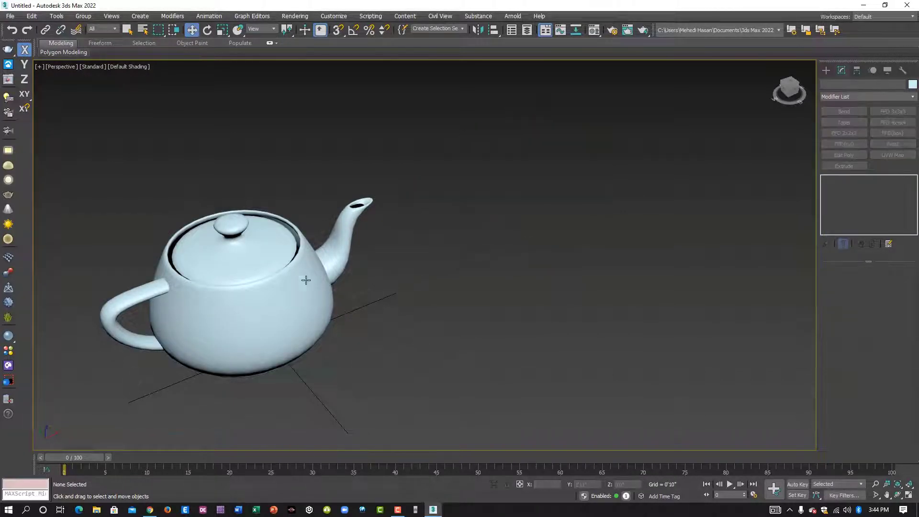
Mirror the original teapot across the Y axis as a copy with an offset of 15
{"action": "left_click", "coordinate": [266, 275]}
{"action": "middle_click_drag", "start_coordinate": [358, 192], "coordinate": [485, 157]}
{"action": "left_click", "coordinate": [478, 31]}
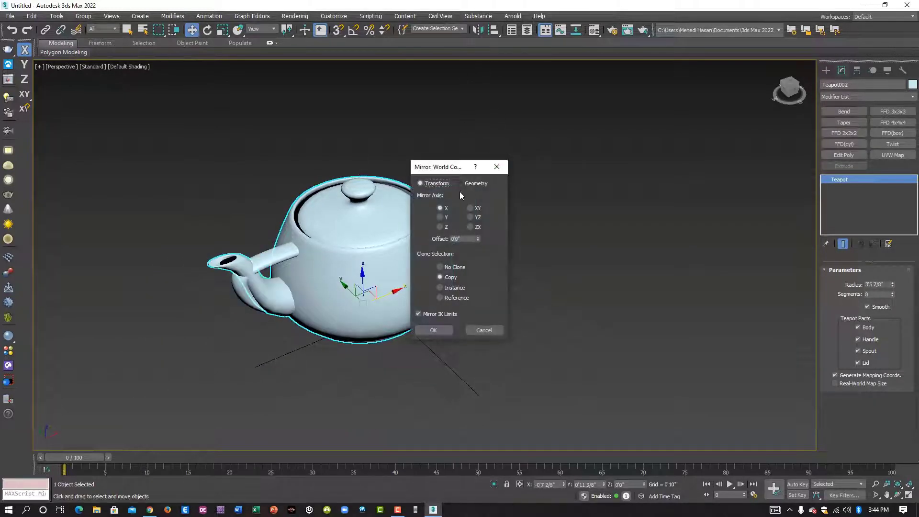
{"action": "left_click", "coordinate": [441, 217]}
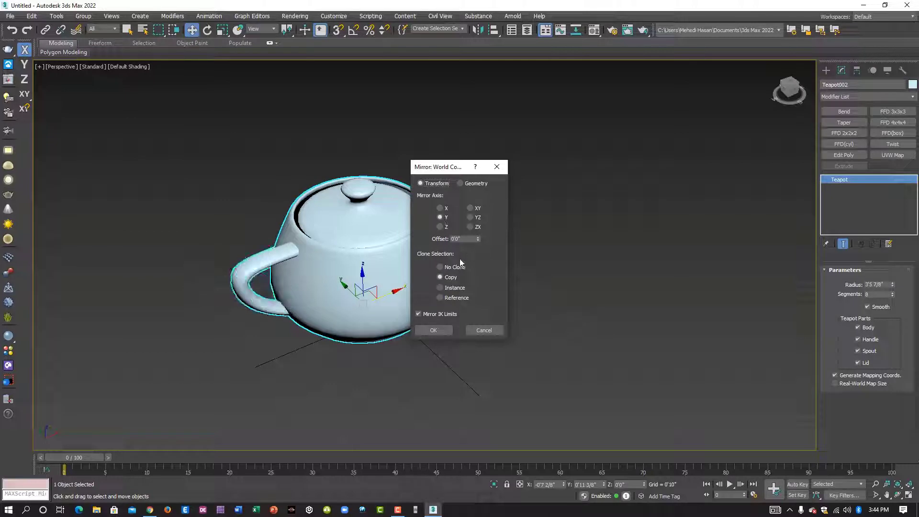
{"action": "left_click", "coordinate": [457, 239]}
{"action": "type", "text": "15"}
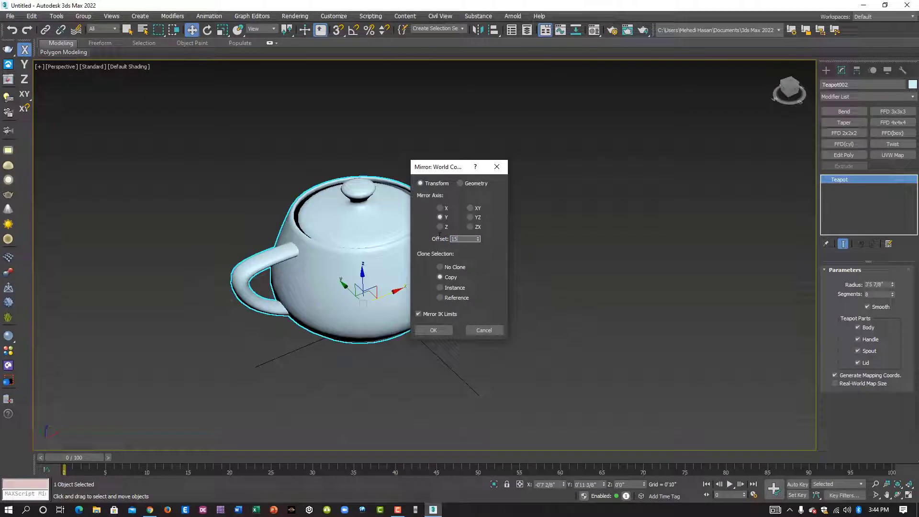
{"action": "left_click", "coordinate": [441, 329]}
Delete the teapot copy that was mirrored across the Y axis
{"action": "middle_click_drag", "start_coordinate": [379, 301], "coordinate": [453, 331]}
{"action": "scroll", "coordinate": [441, 325], "scroll_direction": "down", "scroll_amount": 2}
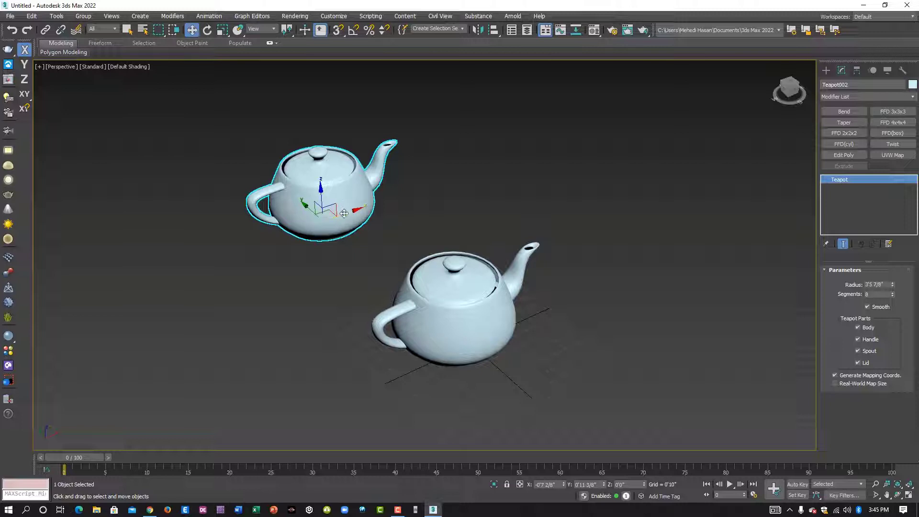
{"action": "middle_click_drag", "start_coordinate": [358, 234], "coordinate": [332, 231]}
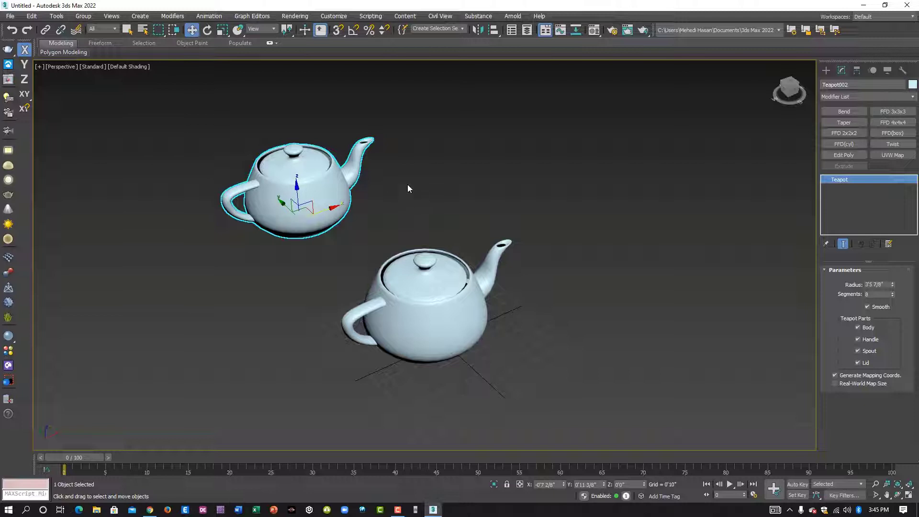
{"action": "key", "text": "Delete"}
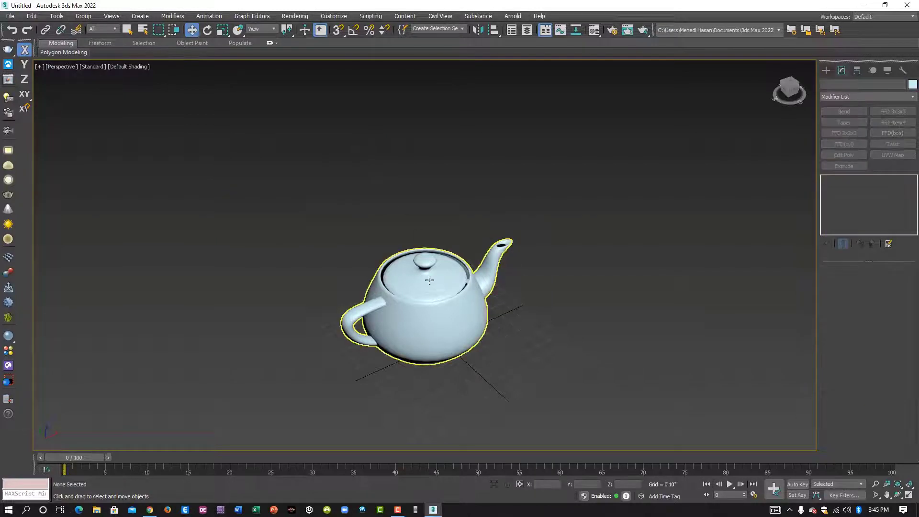
Mirror the original teapot across the Z axis as a copy offset above it, and inspect the upside-down copy
{"action": "left_click", "coordinate": [435, 302]}
{"action": "middle_click_drag", "start_coordinate": [435, 302], "coordinate": [405, 281]}
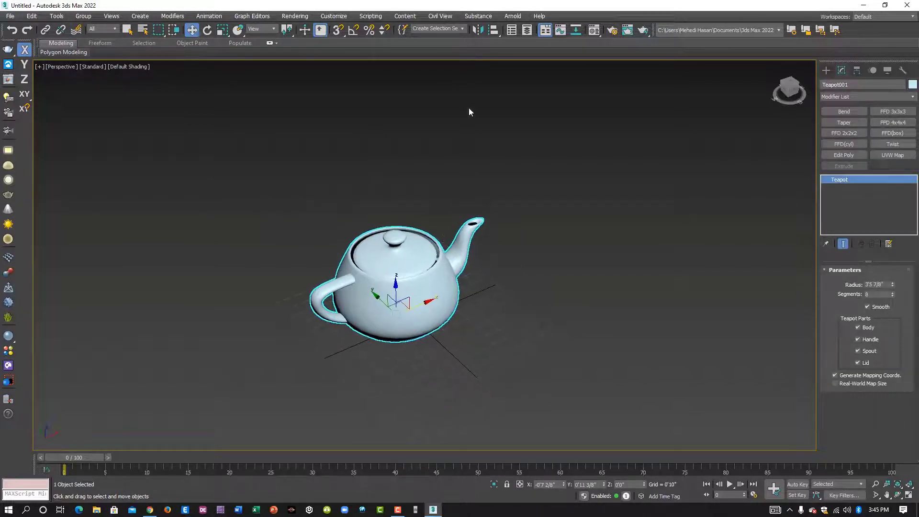
{"action": "left_click", "coordinate": [478, 30]}
{"action": "left_click_drag", "start_coordinate": [456, 168], "coordinate": [537, 155]}
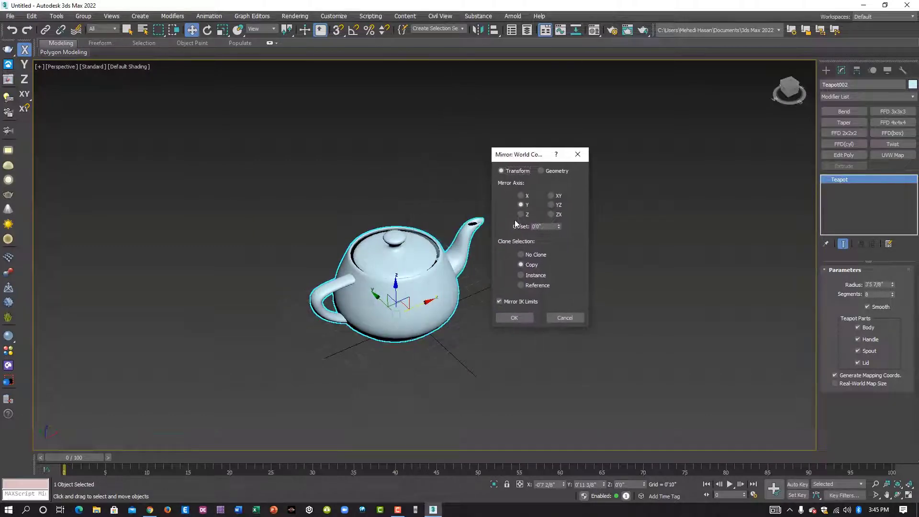
{"action": "left_click", "coordinate": [521, 214]}
{"action": "double_click", "coordinate": [546, 227]}
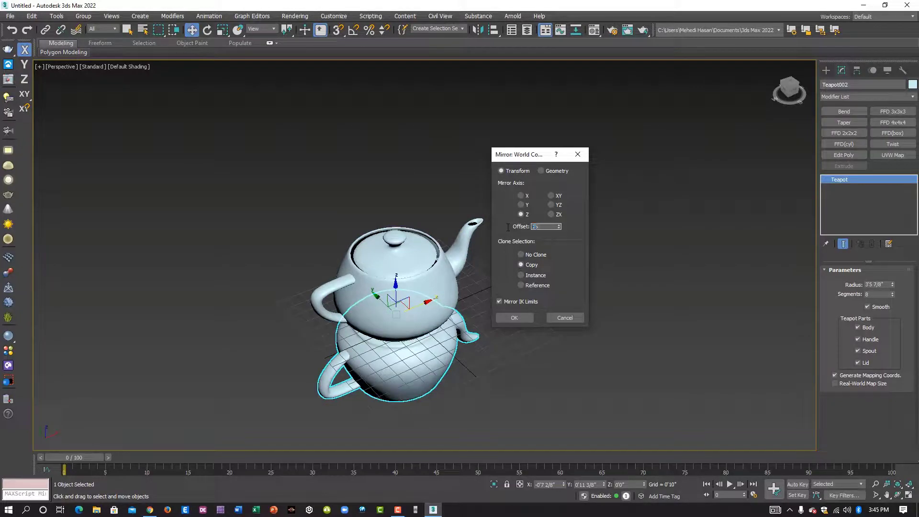
{"action": "left_click", "coordinate": [521, 319]}
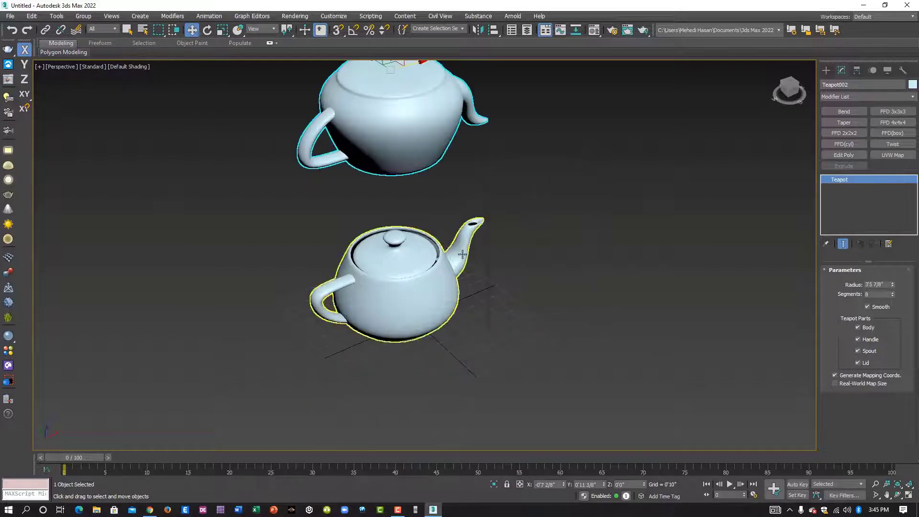
{"action": "middle_click_drag", "start_coordinate": [459, 238], "coordinate": [439, 314]}
{"action": "scroll", "coordinate": [426, 269], "scroll_direction": "up", "scroll_amount": 3}
{"action": "scroll", "coordinate": [405, 234], "scroll_direction": "down", "scroll_amount": 3}
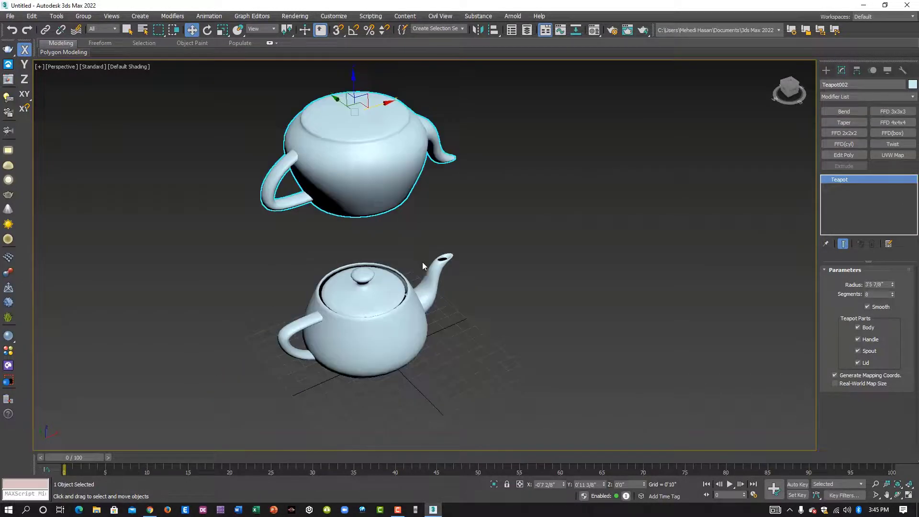
{"action": "mouse_move", "coordinate": [506, 300]}
{"action": "middle_mouse_down", "text": "alt"}
{"action": "mouse_move", "coordinate": [429, 254]}
{"action": "mouse_move", "coordinate": [482, 284]}
{"action": "mouse_move", "coordinate": [511, 252]}
{"action": "mouse_move", "coordinate": [441, 240]}
{"action": "mouse_move", "coordinate": [483, 266]}
{"action": "mouse_move", "coordinate": [418, 260]}
{"action": "mouse_move", "coordinate": [468, 254]}
{"action": "mouse_move", "coordinate": [503, 282]}
{"action": "mouse_move", "coordinate": [480, 298]}
{"action": "mouse_move", "coordinate": [501, 287]}
{"action": "middle_mouse_up", "text": "alt"}
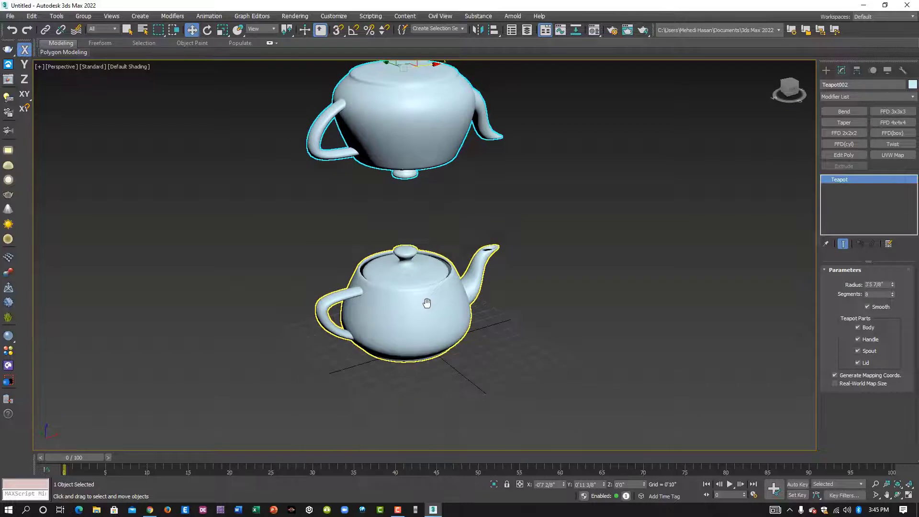
{"action": "middle_click_drag", "start_coordinate": [422, 303], "coordinate": [359, 190], "text": "alt"}
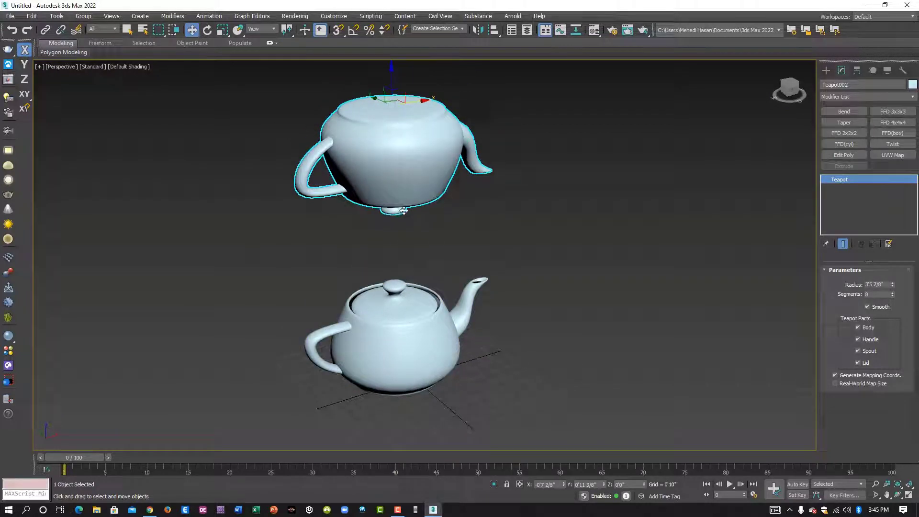
Delete the upside-down teapot copy that was mirrored across the Z axis
{"action": "scroll", "coordinate": [404, 210], "scroll_direction": "down", "scroll_amount": 4}
{"action": "scroll", "coordinate": [424, 239], "scroll_direction": "up", "scroll_amount": 4}
{"action": "middle_click_drag", "start_coordinate": [424, 239], "coordinate": [455, 206]}
{"action": "key", "text": "Delete"}
{"action": "scroll", "coordinate": [446, 268], "scroll_direction": "up", "scroll_amount": 3}
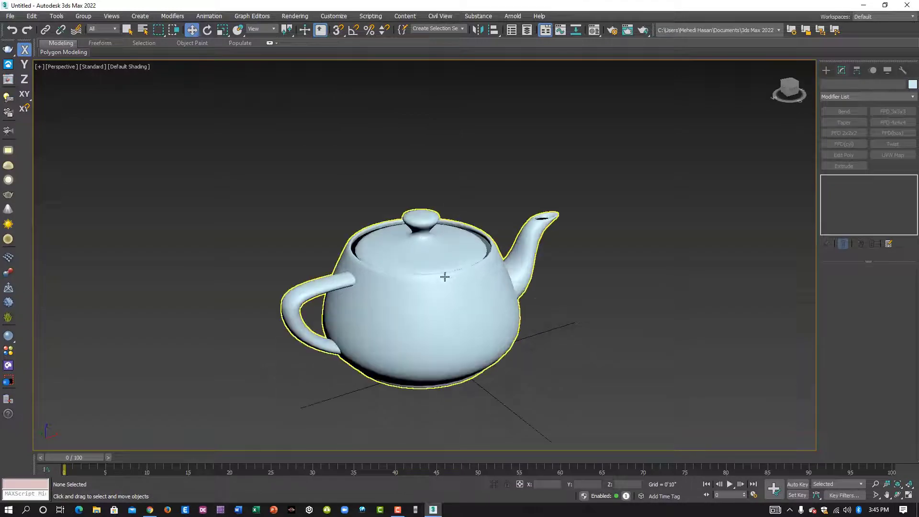
Review the Mirror tool's axis, offset and clone options on the original teapot, and cancel without creating a copy
{"action": "middle_click_drag", "start_coordinate": [443, 275], "coordinate": [407, 258]}
{"action": "left_click", "coordinate": [414, 257]}
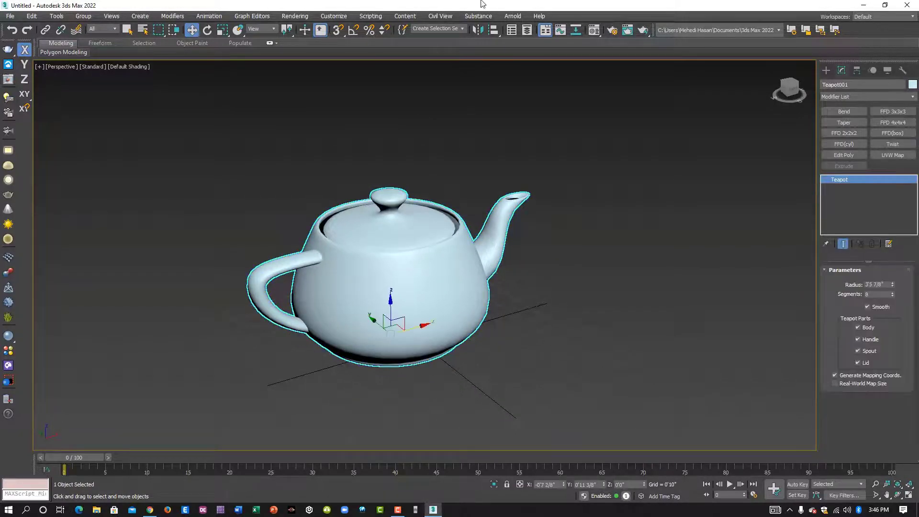
{"action": "left_click", "coordinate": [483, 31]}
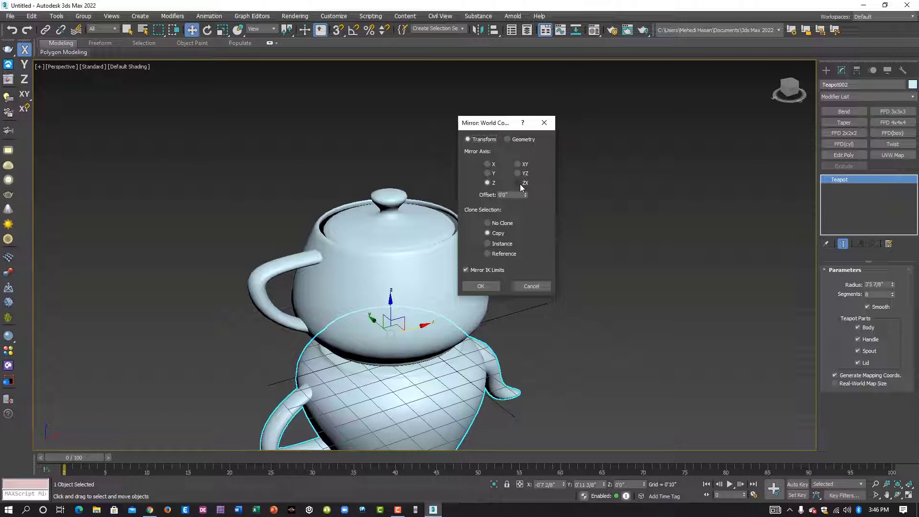
{"action": "left_click", "coordinate": [508, 195]}
{"action": "left_click_drag", "start_coordinate": [504, 123], "coordinate": [474, 122]}
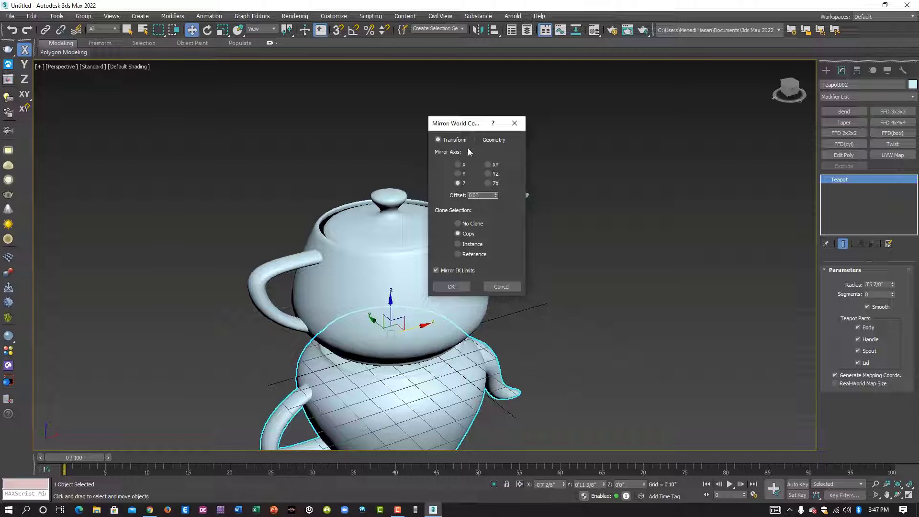
{"action": "key", "text": "Escape"}
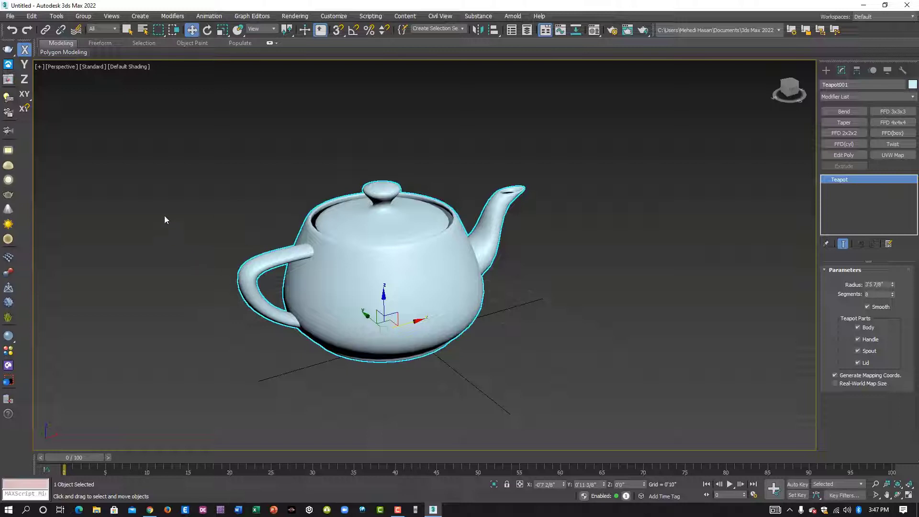
{"action": "middle_click_drag", "start_coordinate": [447, 289], "coordinate": [474, 262]}
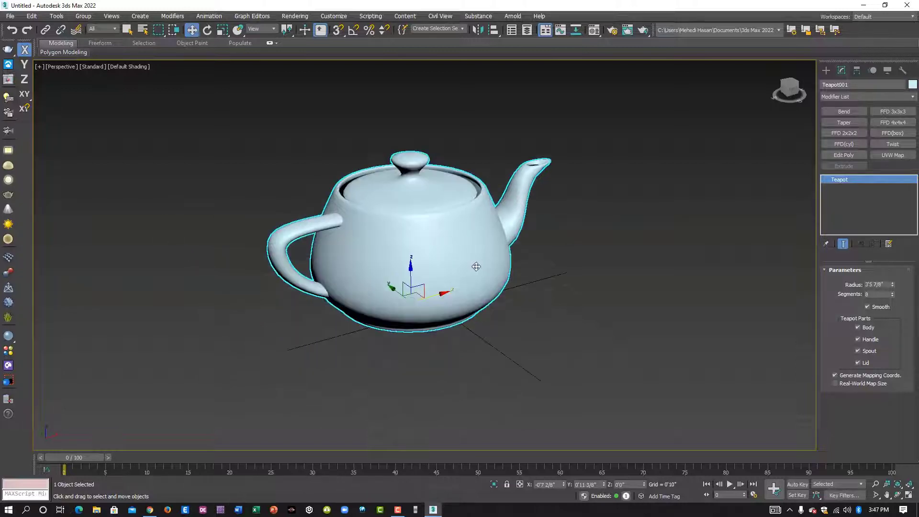